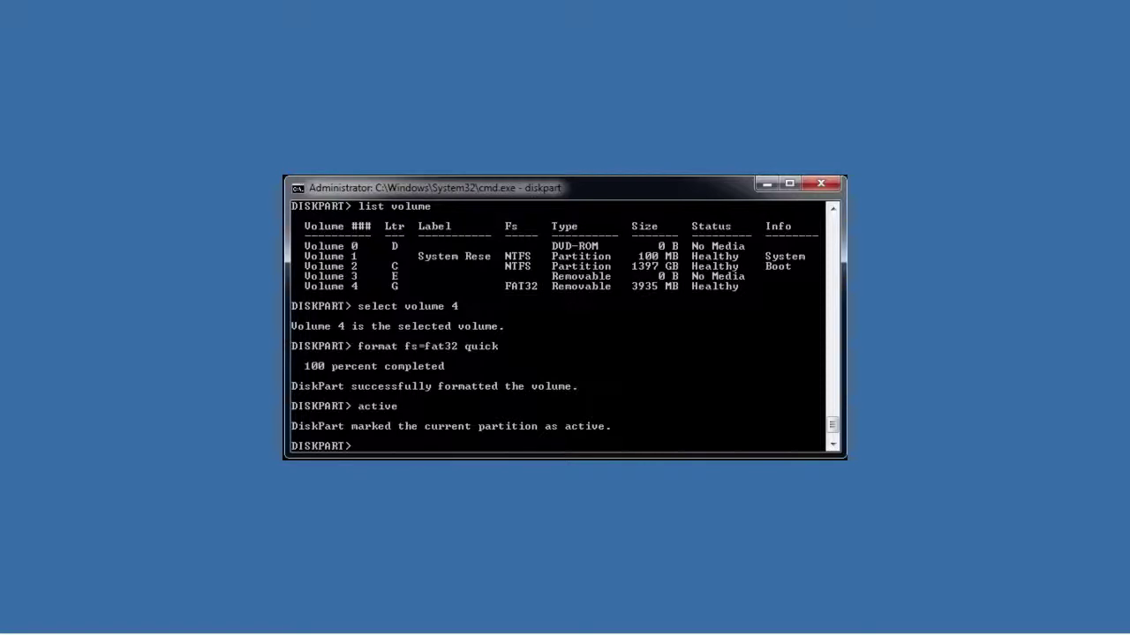
Exit DiskPart and copy all files and subfolders from drive f: to g: with xcopy f:\*.* g:\ /s.
type("xit")
key("Return")
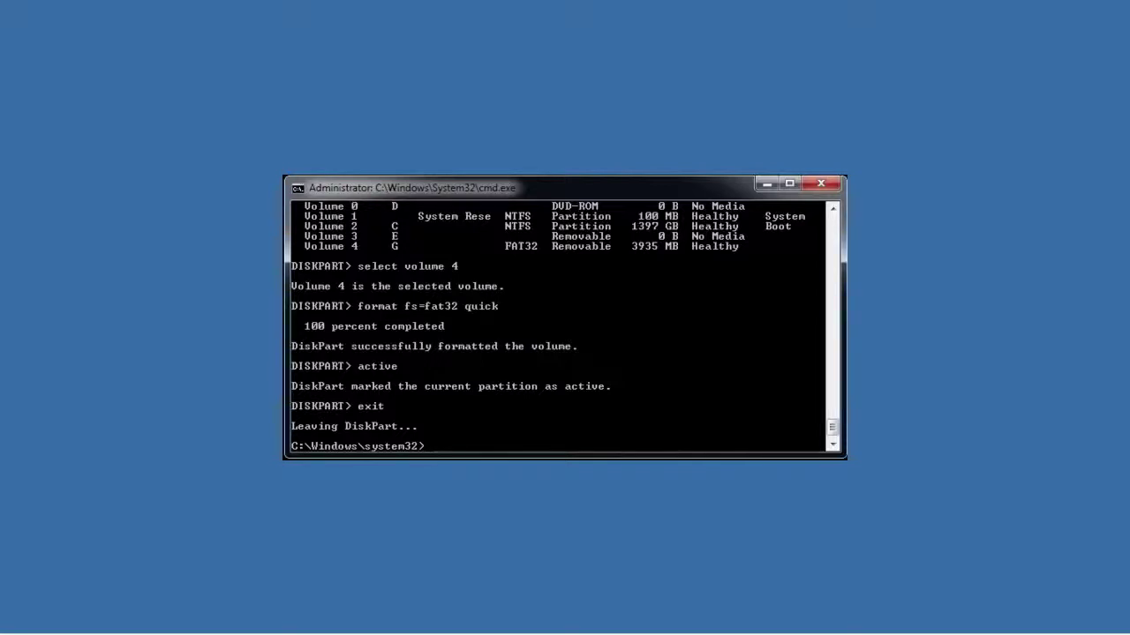
type("xcopy f:\\*.*")
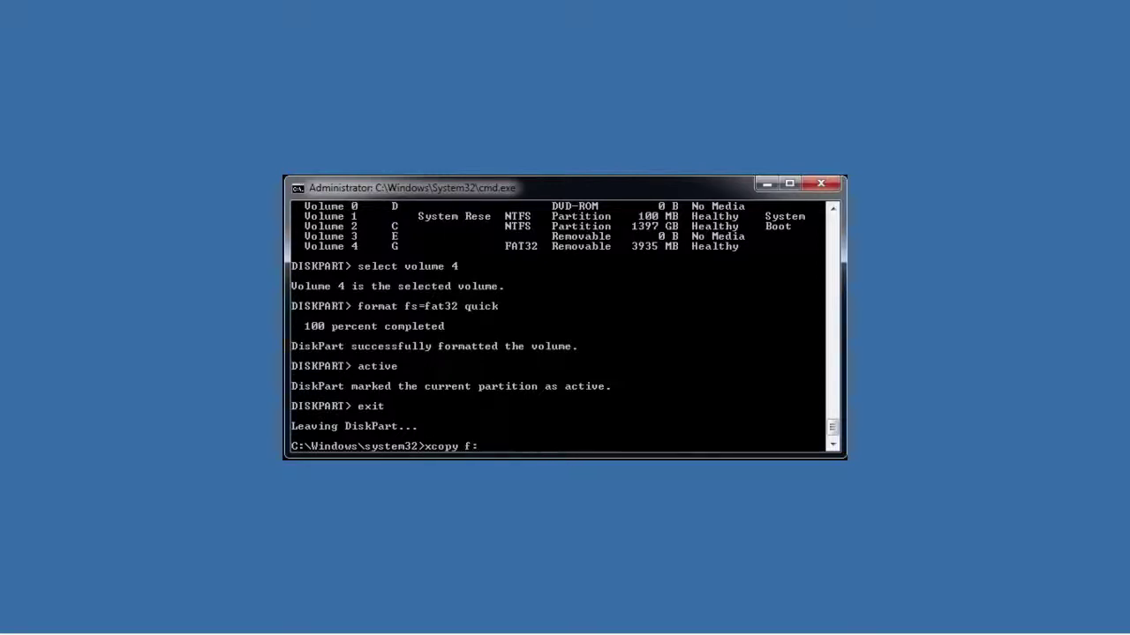
type(" g:\\ /s")
key("Return")
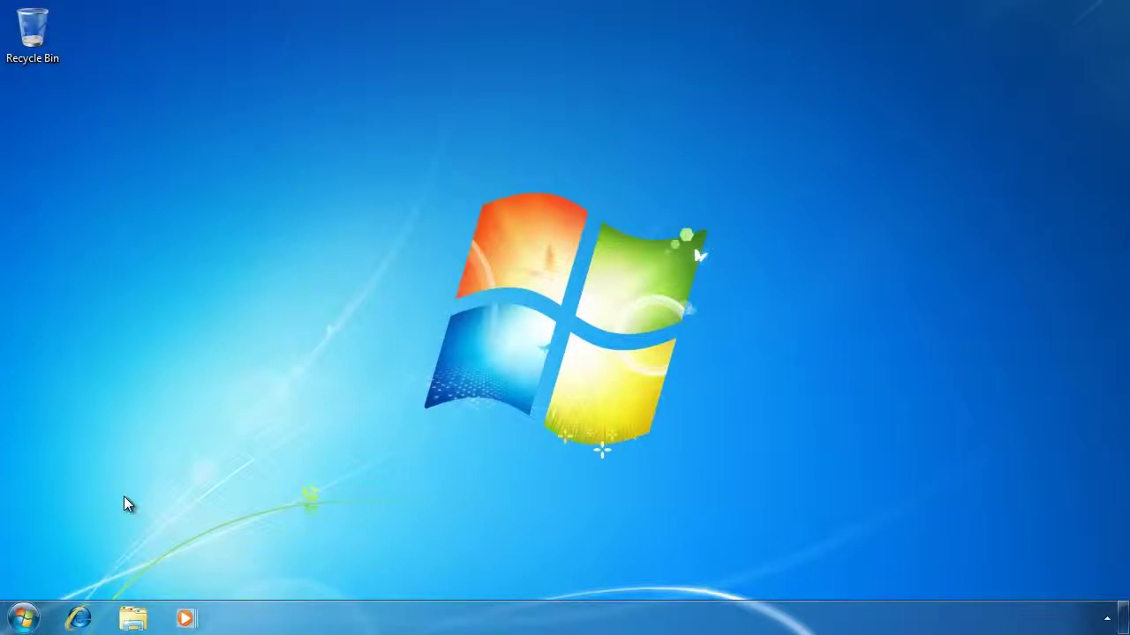
Open Computer Management and show Disk Management.
key("Tab")
key("Tab")
left_click(26, 617)
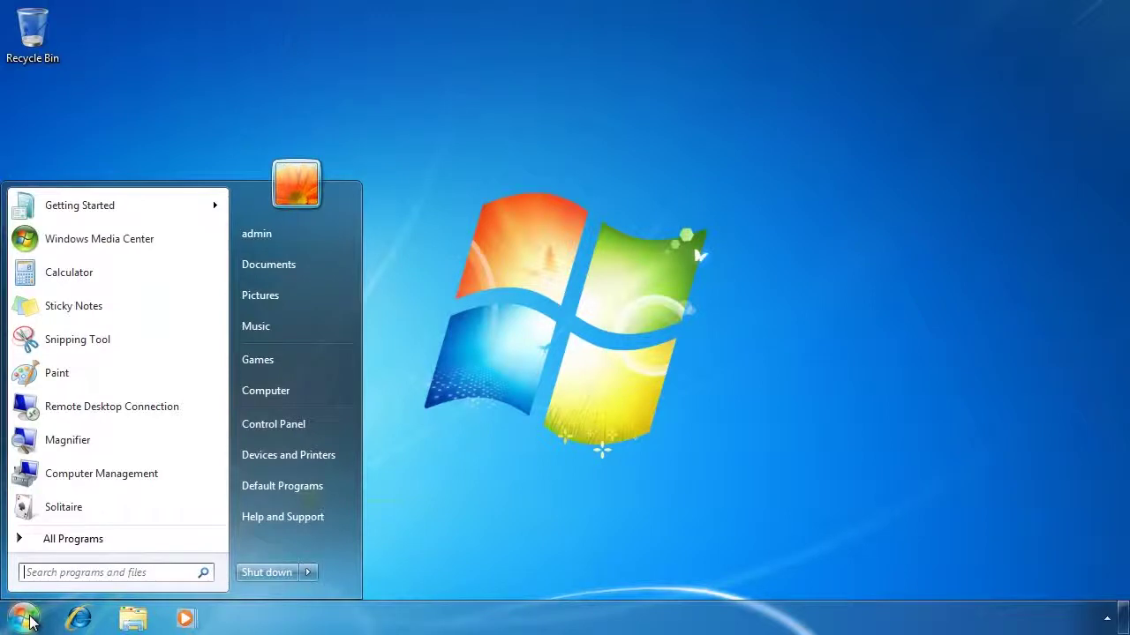
left_click(182, 476)
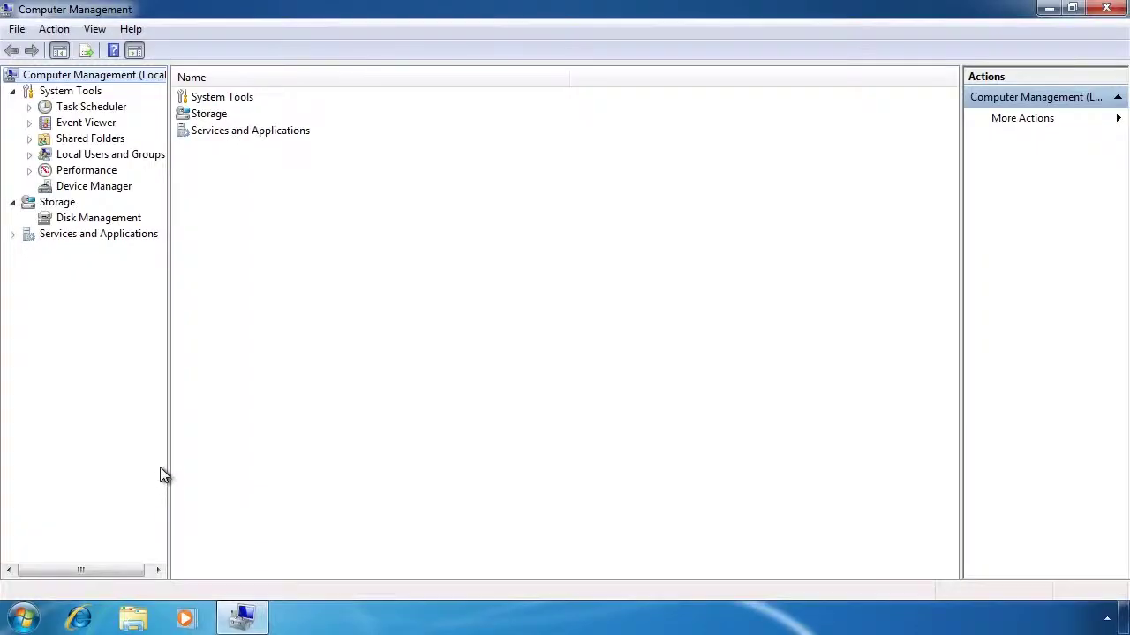
left_click(96, 221)
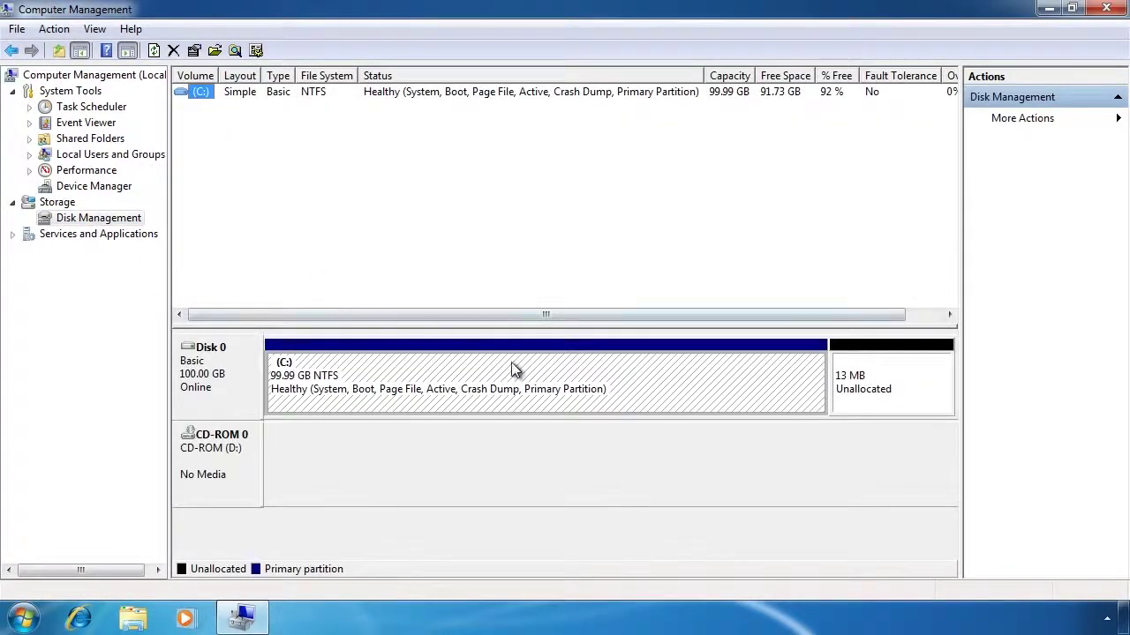
right_click(580, 399)
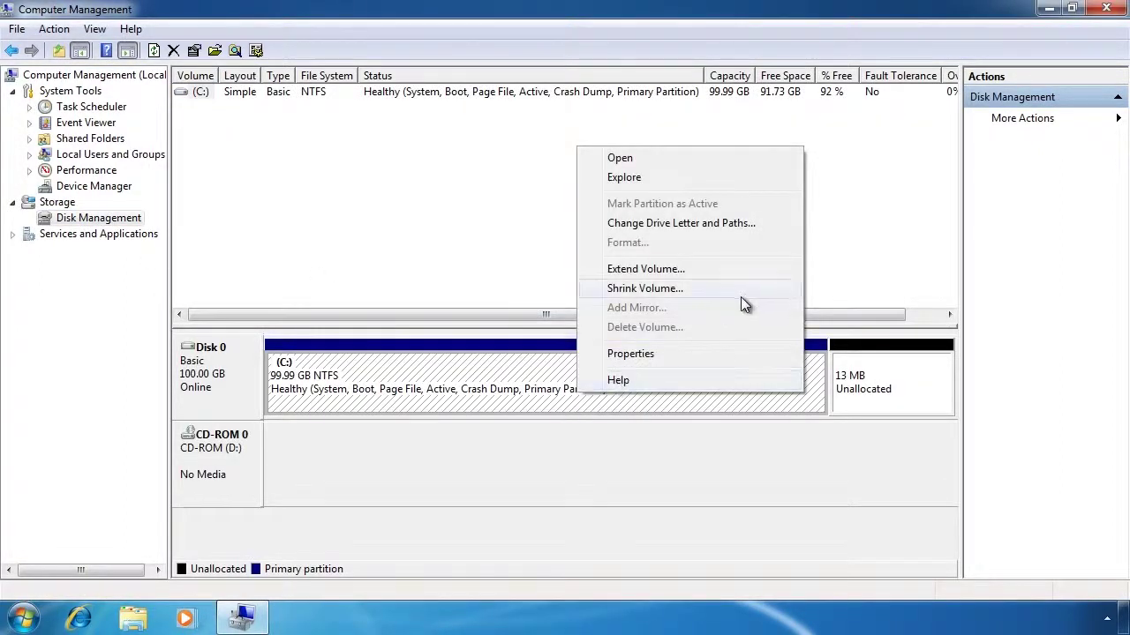
left_click(644, 288)
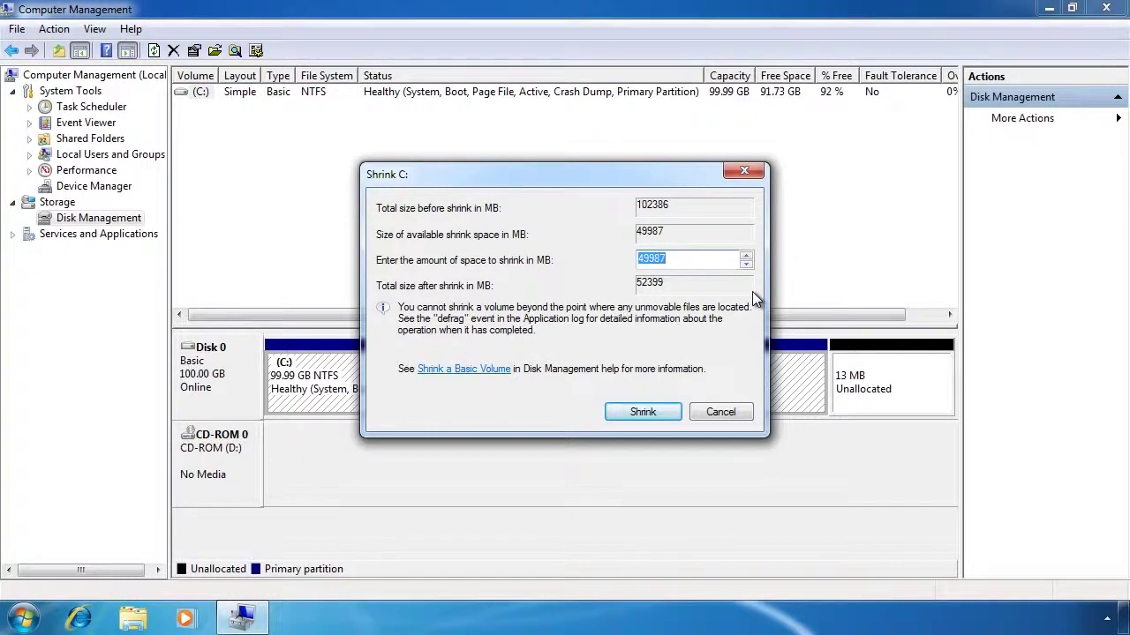
left_click(733, 415)
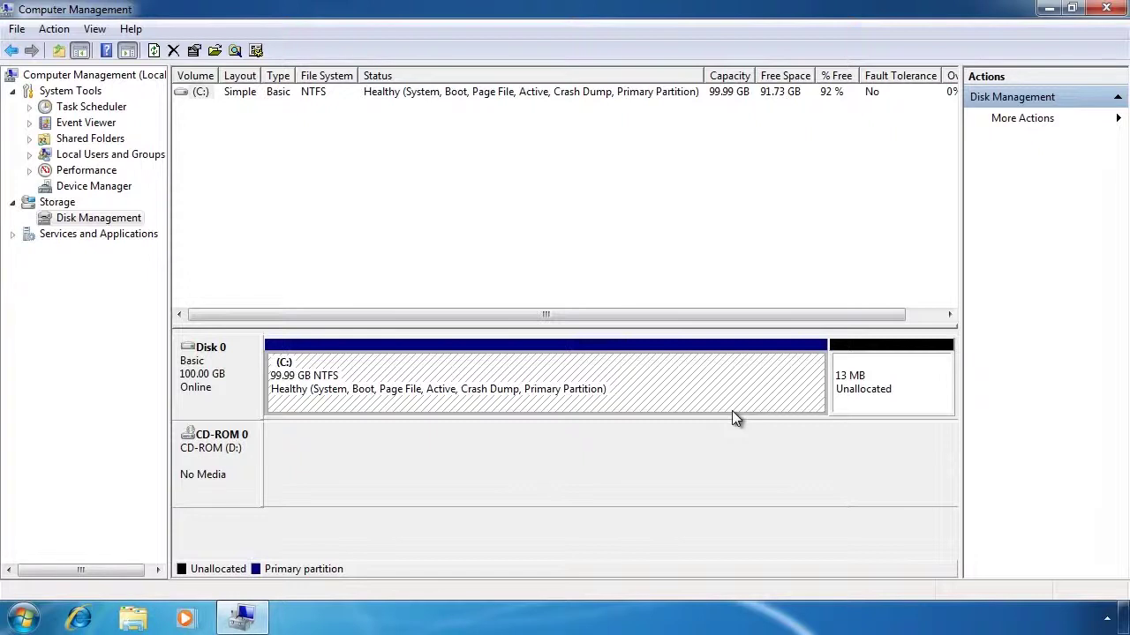
Create and attach a dynamically expanding 50 GB virtual hard disk at c:\windows7.
right_click(122, 223)
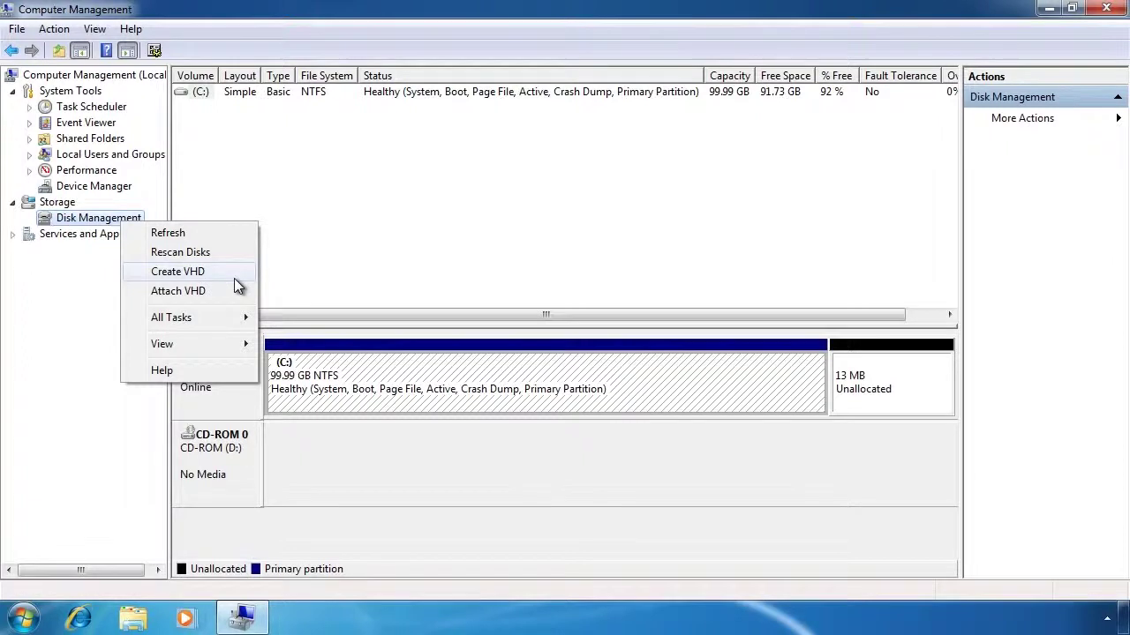
left_click(234, 279)
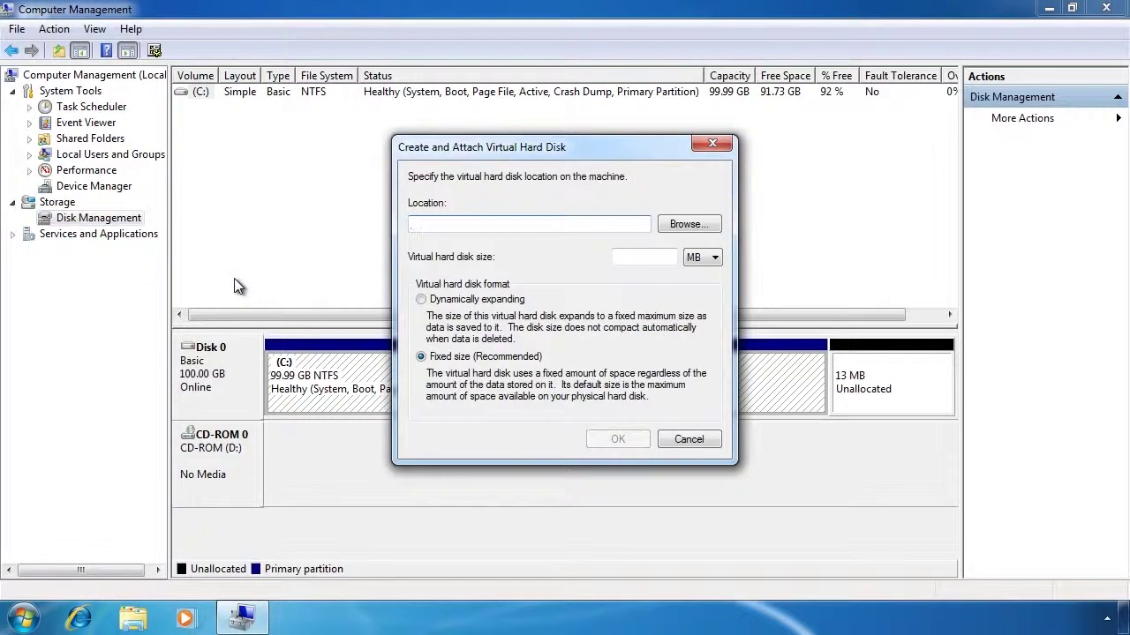
type("c:\\windows7")
key("Tab")
left_click(645, 255)
type("50")
left_click(695, 257)
left_click(695, 285)
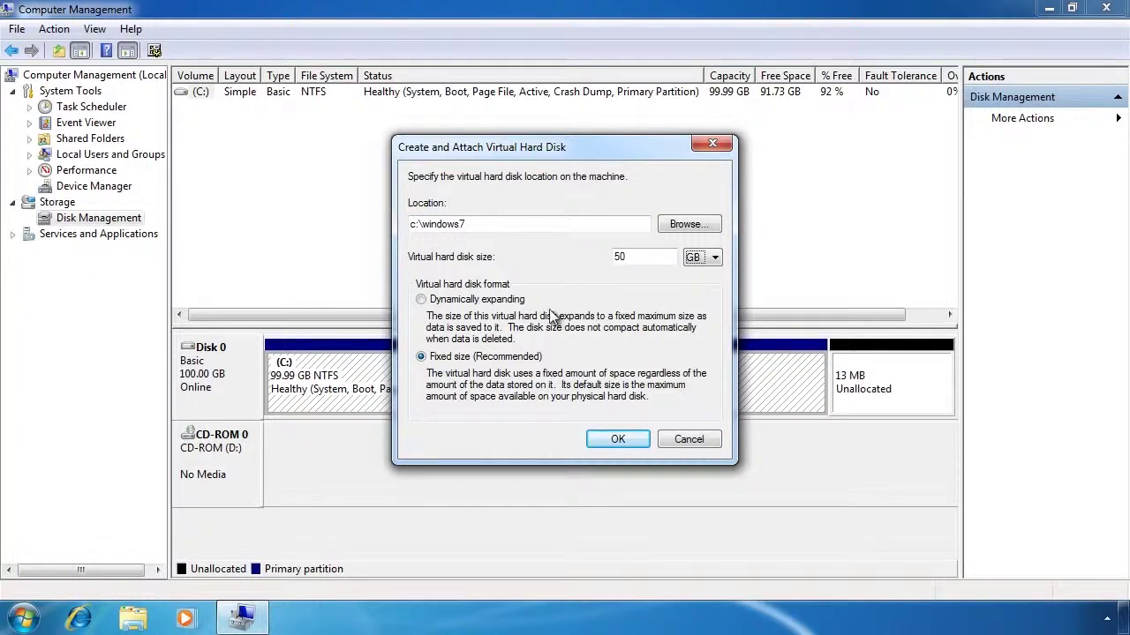
left_click(420, 300)
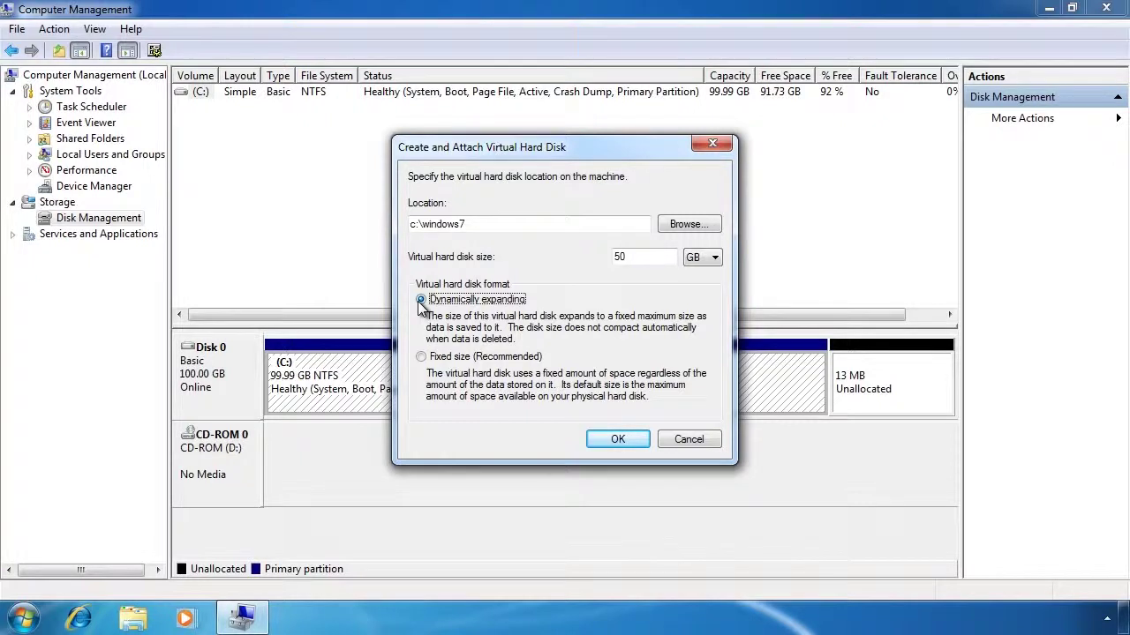
left_click(617, 439)
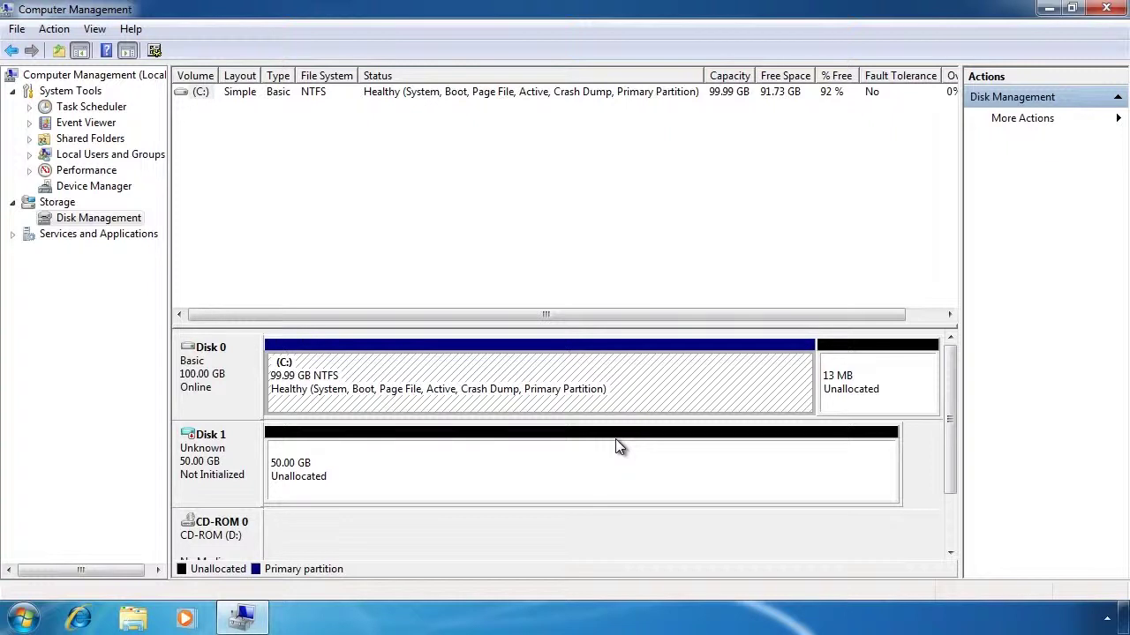
Restart the computer into Windows 7 setup and start the installation with English (United States) settings, accepting the license terms.
left_click(24, 618)
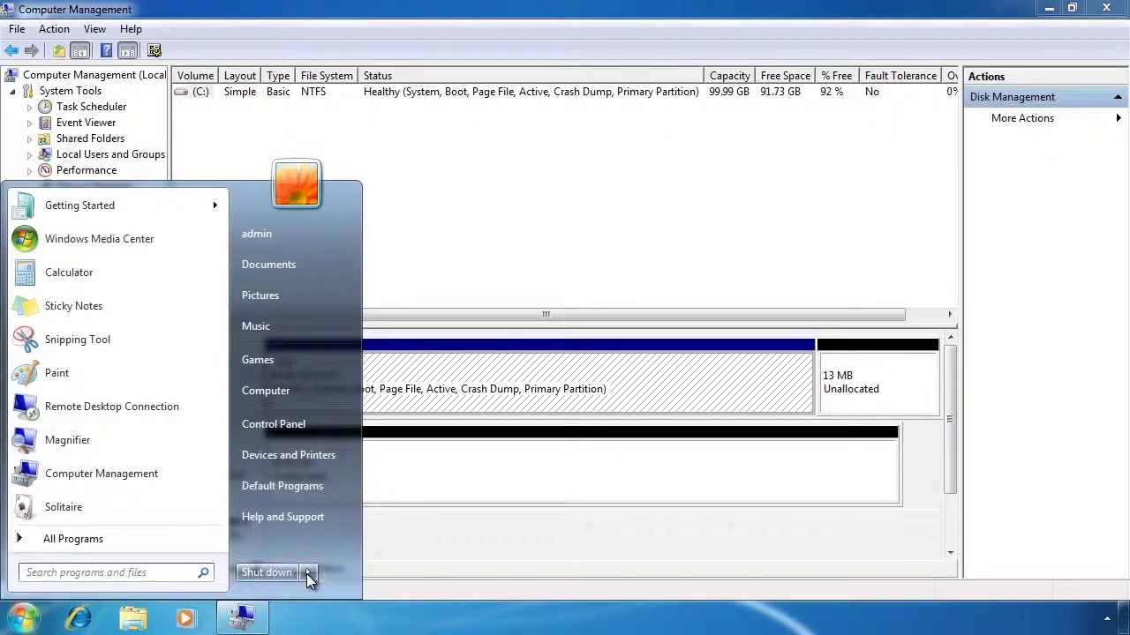
left_click(371, 559)
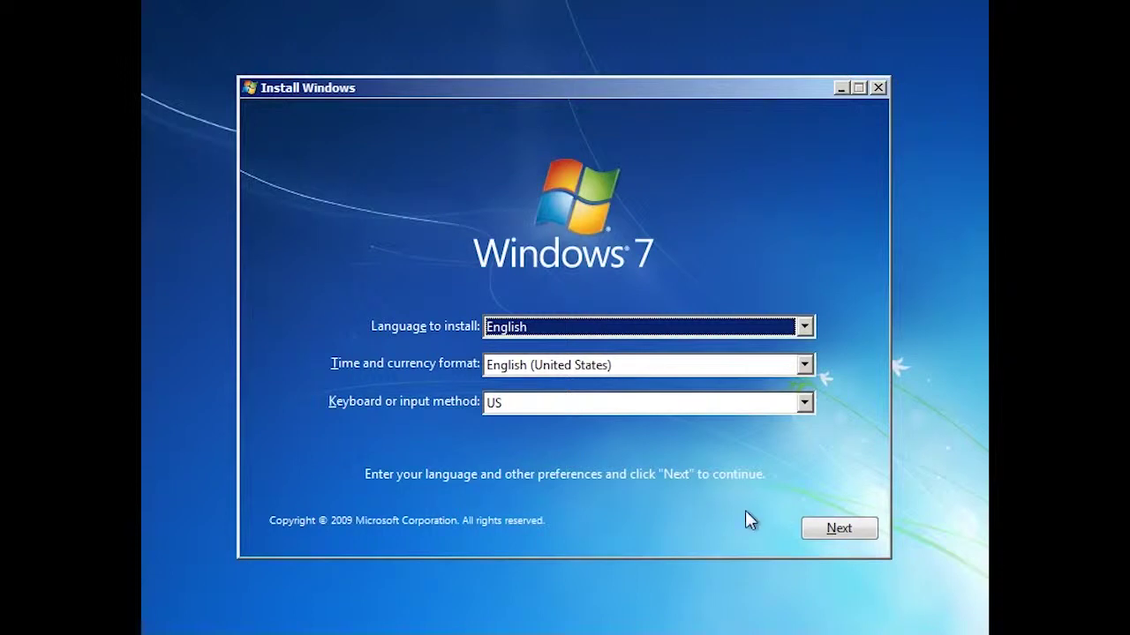
left_click(832, 533)
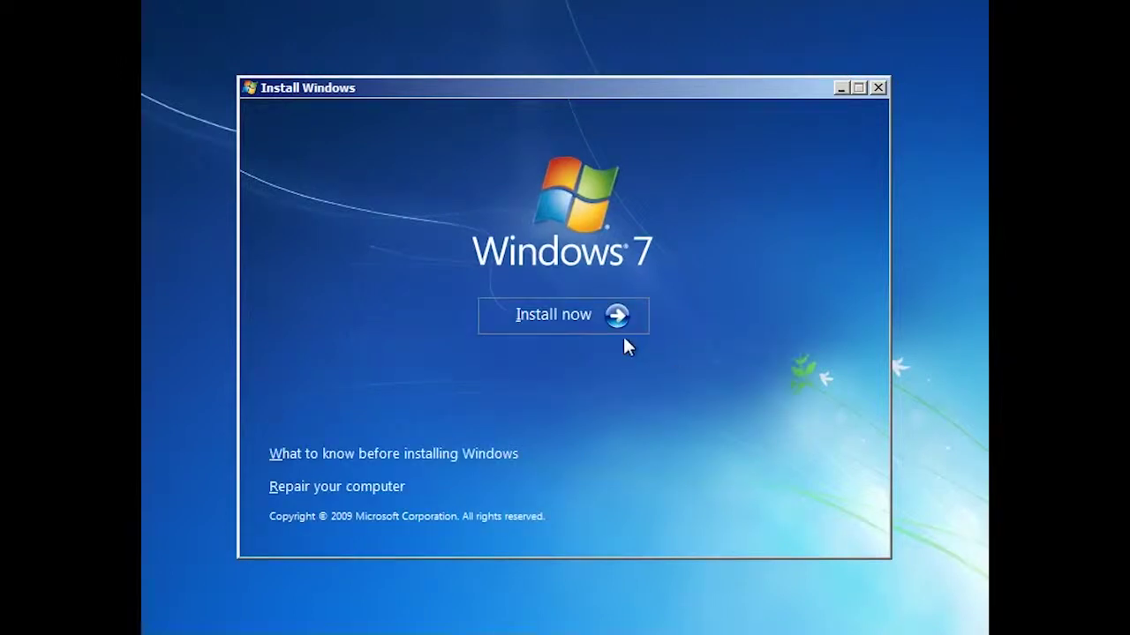
left_click(582, 318)
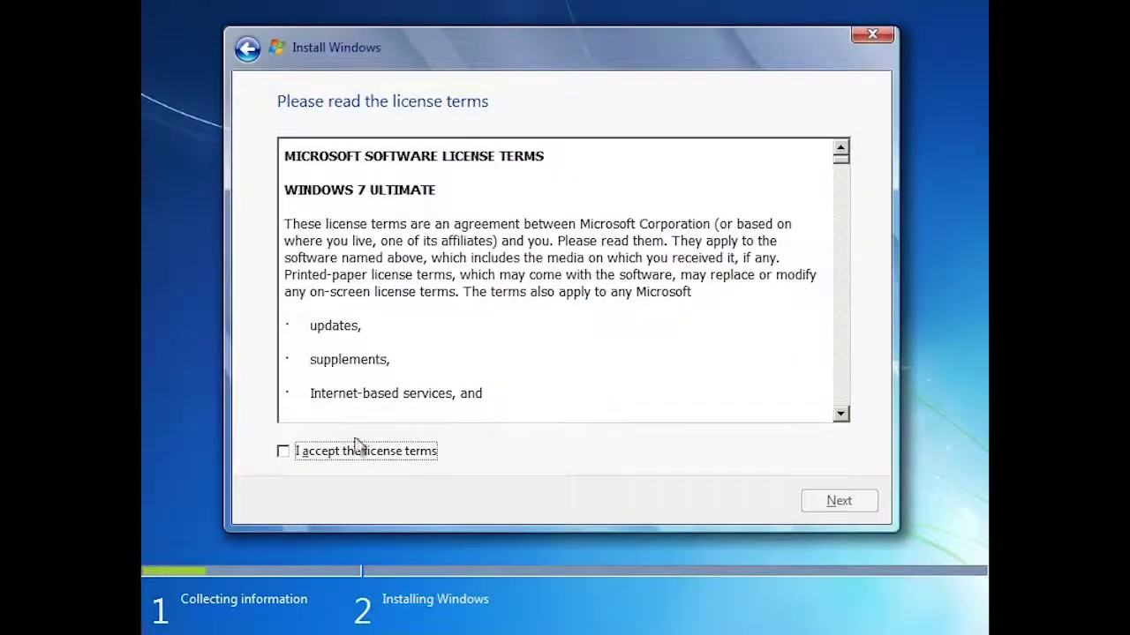
left_click(284, 453)
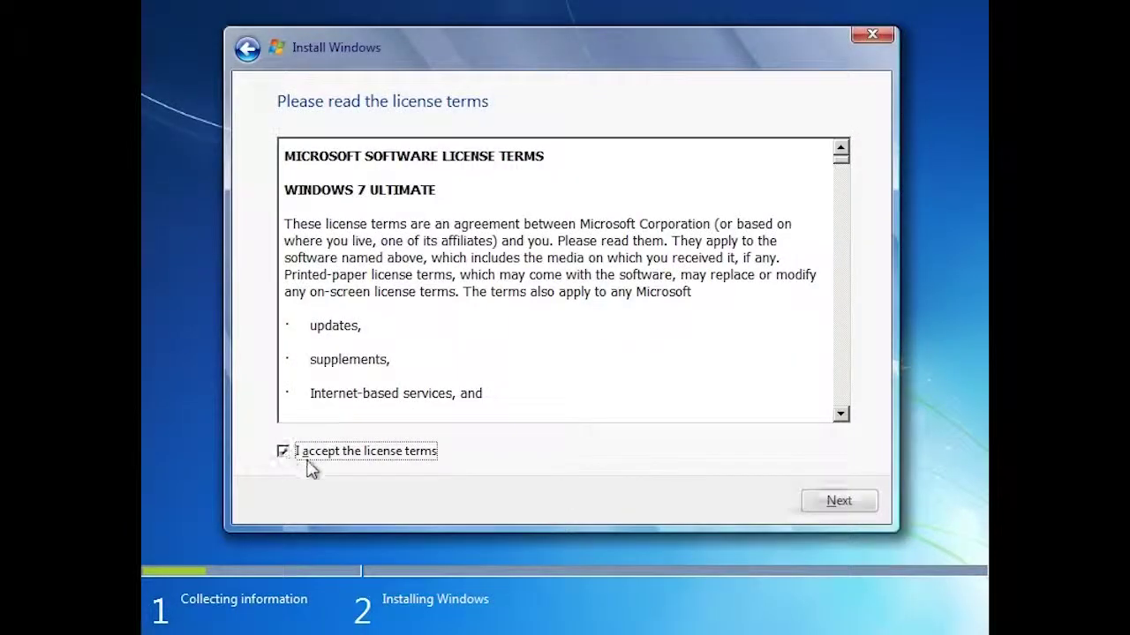
left_click(827, 504)
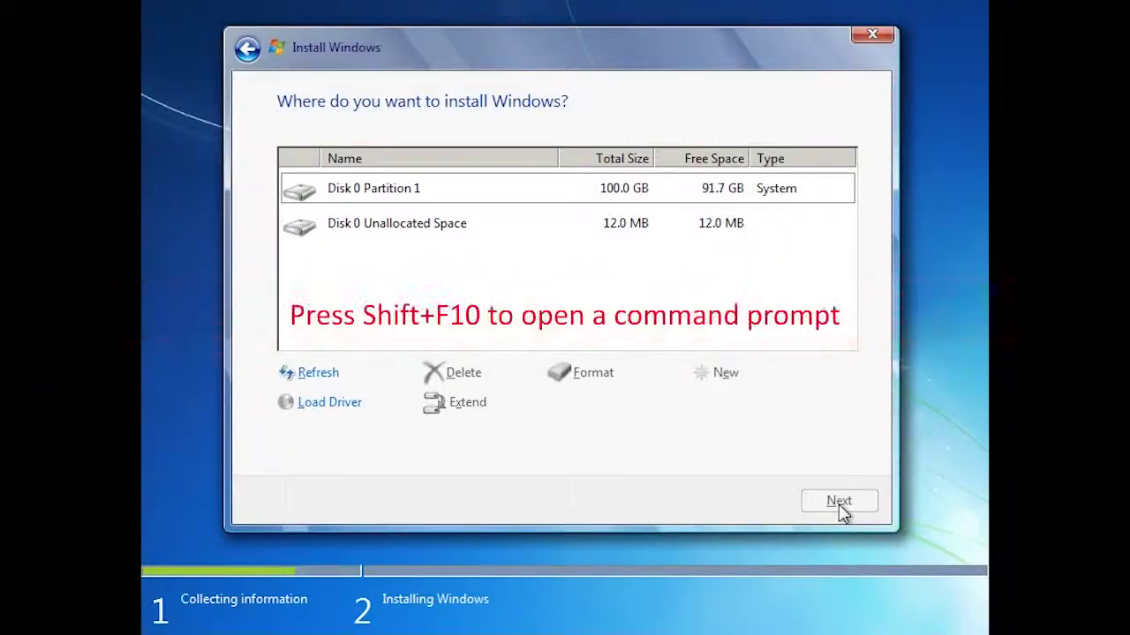
Open a command prompt within Windows setup and start DiskPart.
key("shift+F10")
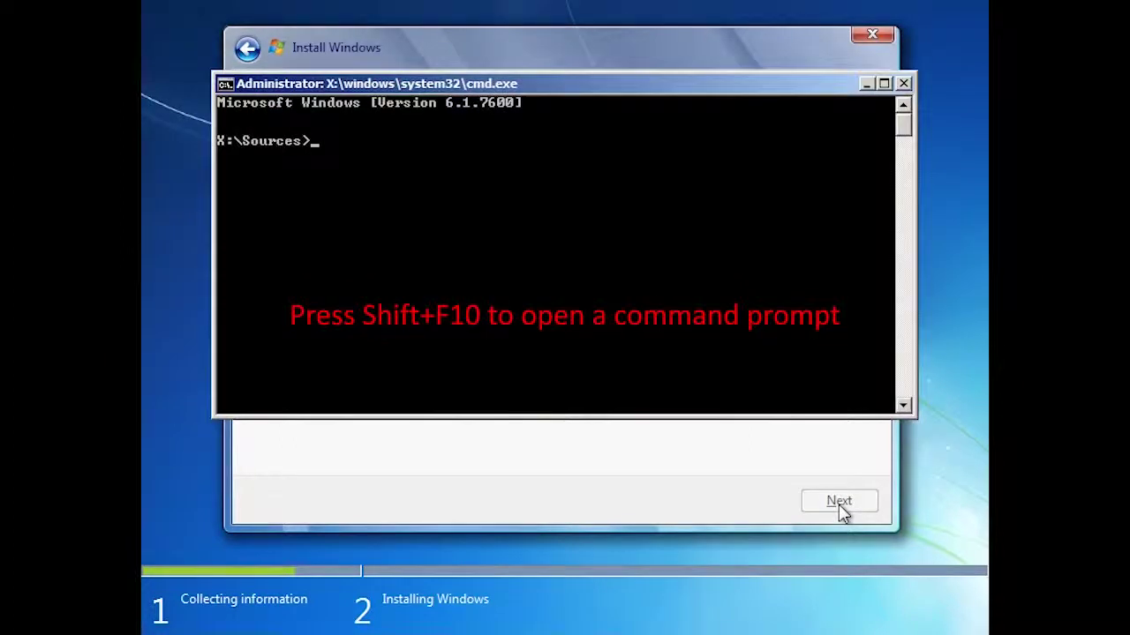
type("diskpart")
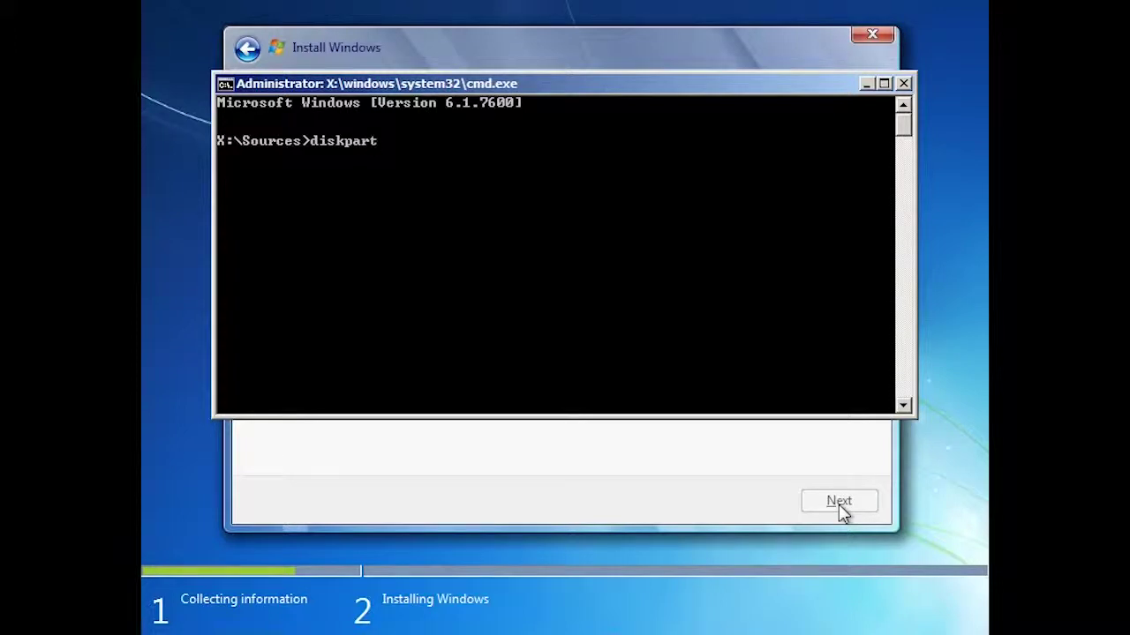
key("Return")
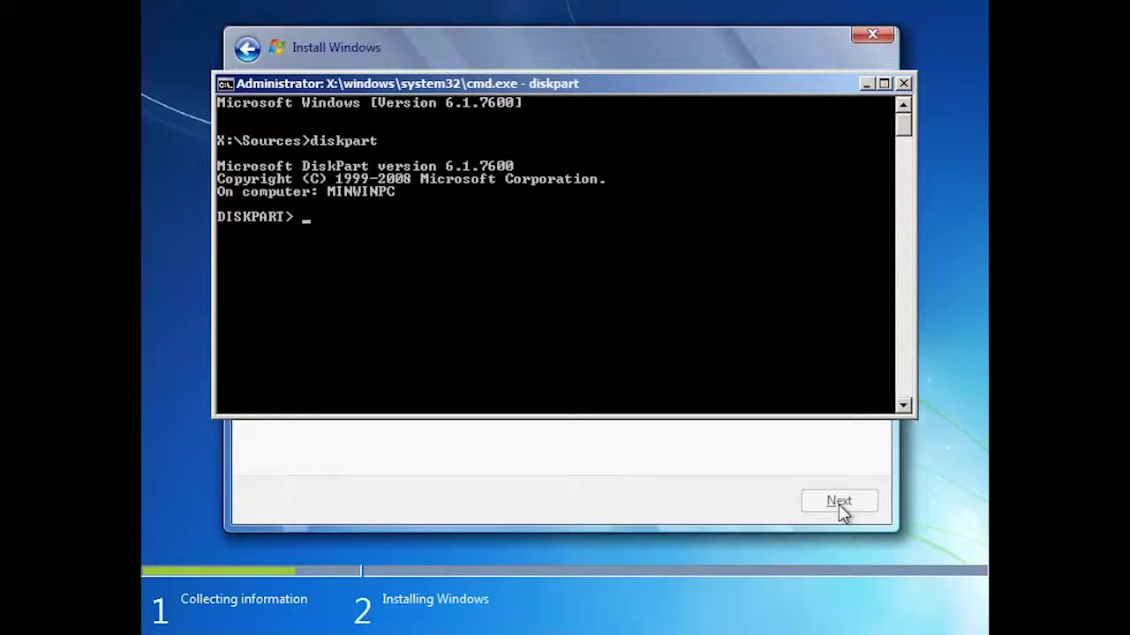
type("create vdisk=c:\\win")
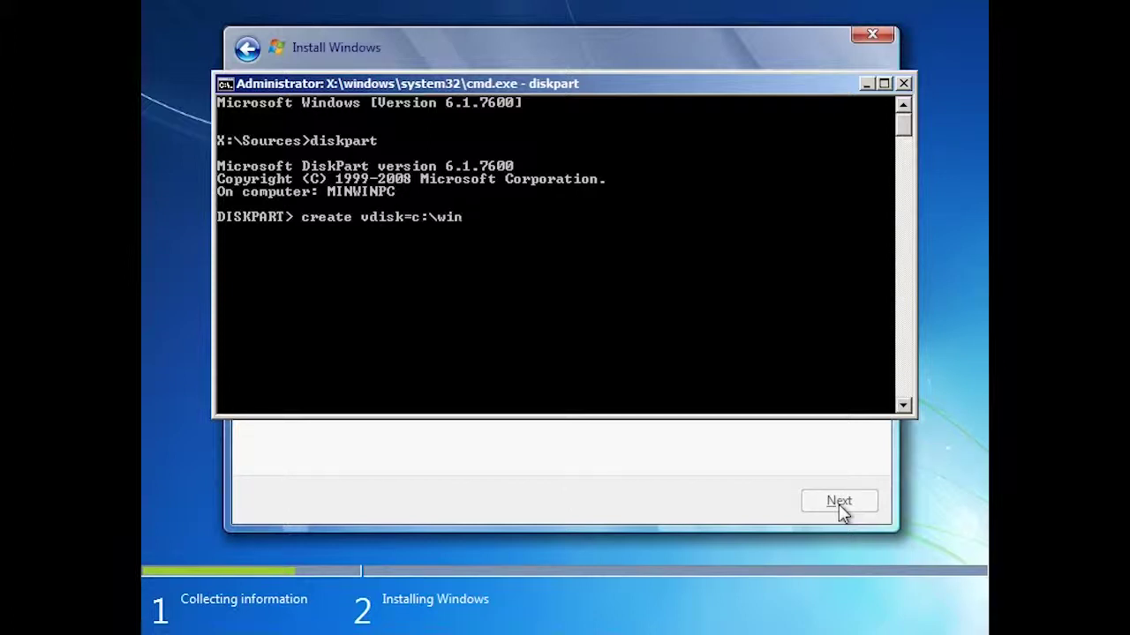
type("7.vhd maximum=500000")
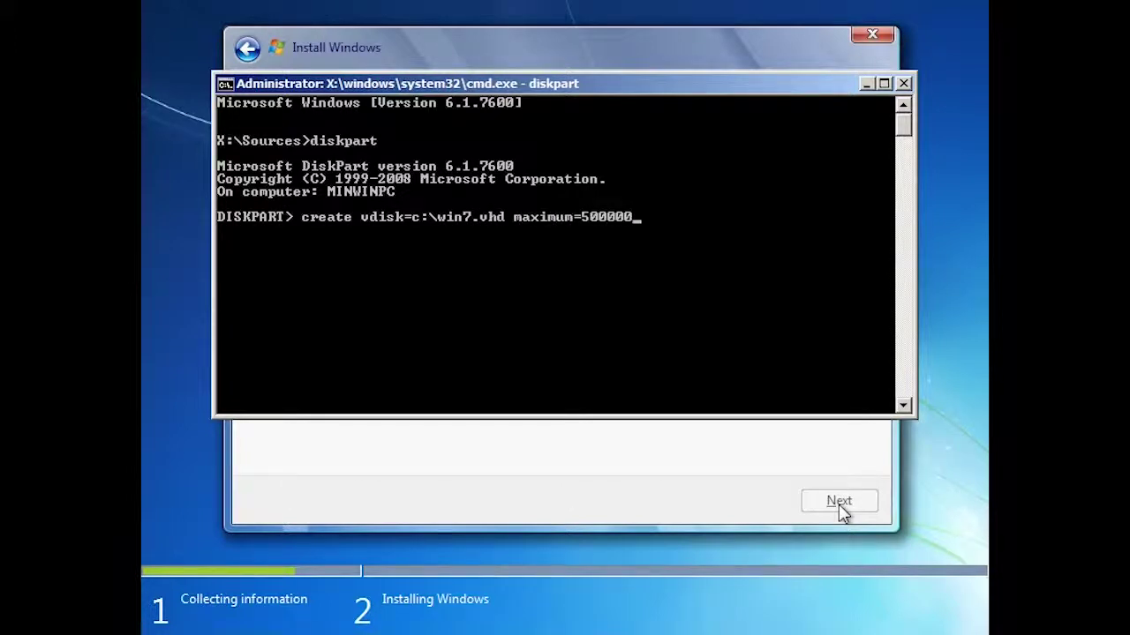
key("BackSpace")
key("BackSpace")
key("BackSpace")
key("BackSpace")
key("BackSpace")
key("BackSpace")
key("BackSpace")
key("BackSpace")
key("BackSpace")
key("BackSpace")
key("BackSpace")
key("BackSpace")
key("BackSpace")
key("BackSpace")
key("BackSpace")
key("BackSpace")
key("BackSpace")
key("BackSpace")
key("BackSpace")
key("BackSpace")
key("BackSpace")
key("BackSpace")
key("BackSpace")
key("BackSpace")
Select the virtual disk file c:\windows7.vhd and attach it in DiskPart, leaving both DiskPart and the command prompt.
type("select vdisk file=c:\\windows7.vhd")
key("Return")
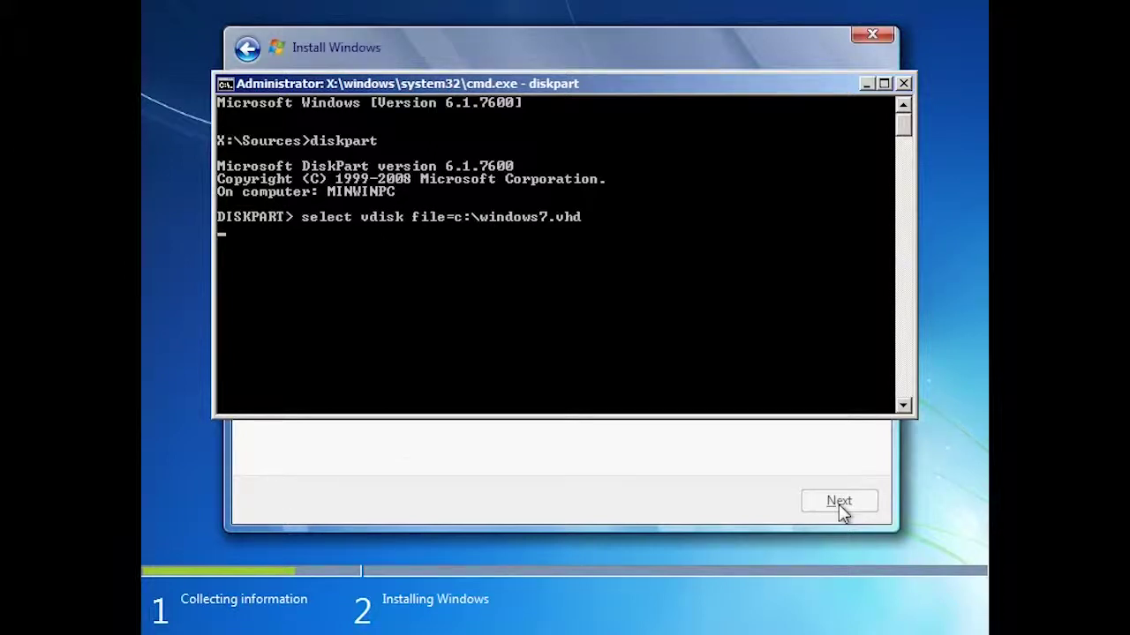
type("attach")
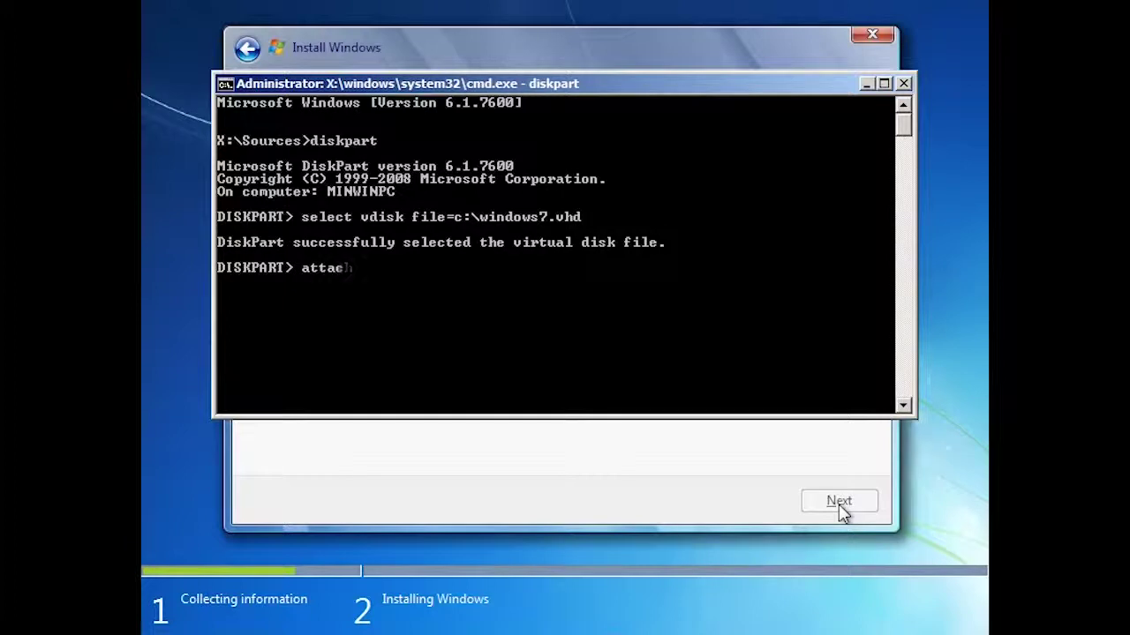
type(" vdisk")
key("Return")
type("exit")
key("Return")
type("exit")
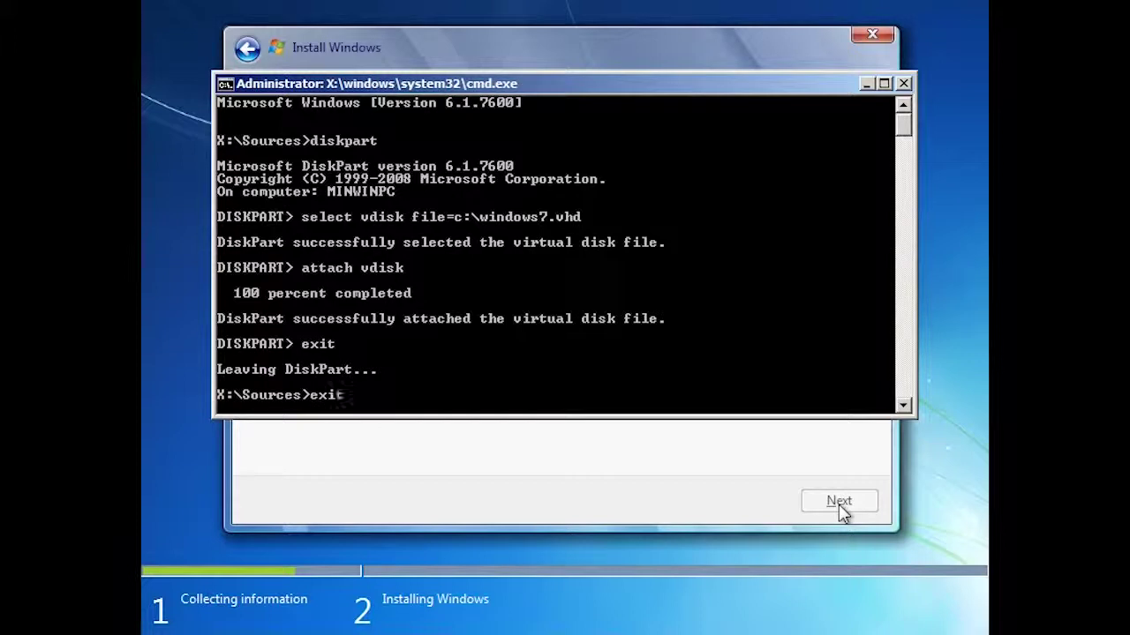
key("Return")
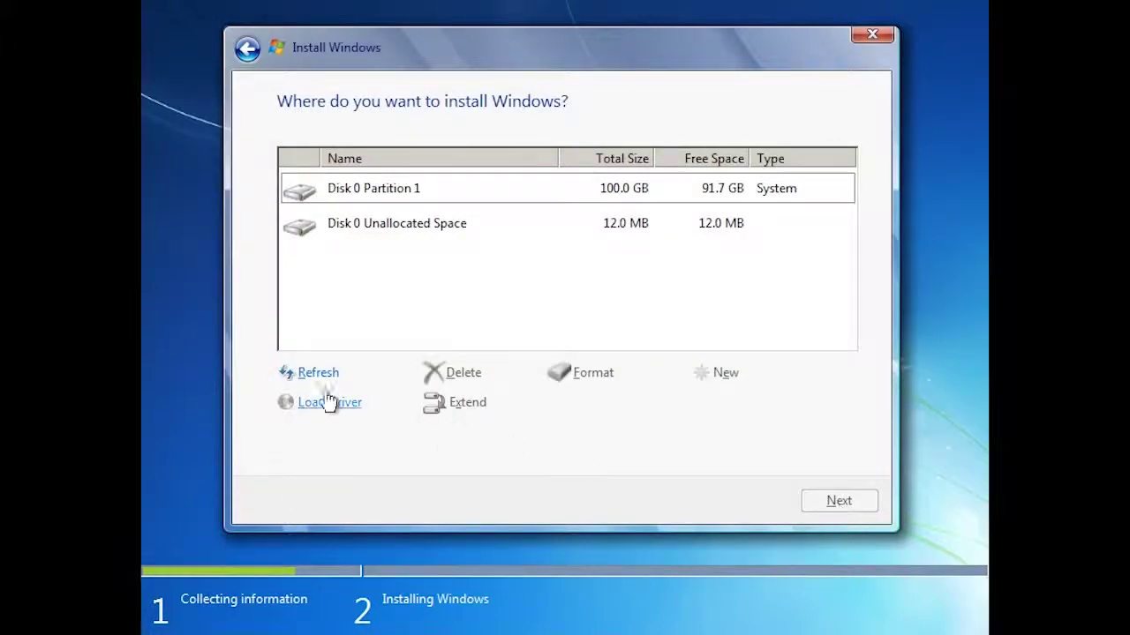
Refresh the list of install locations and start installing Windows on the Disk 1 Unallocated Space.
left_click(300, 372)
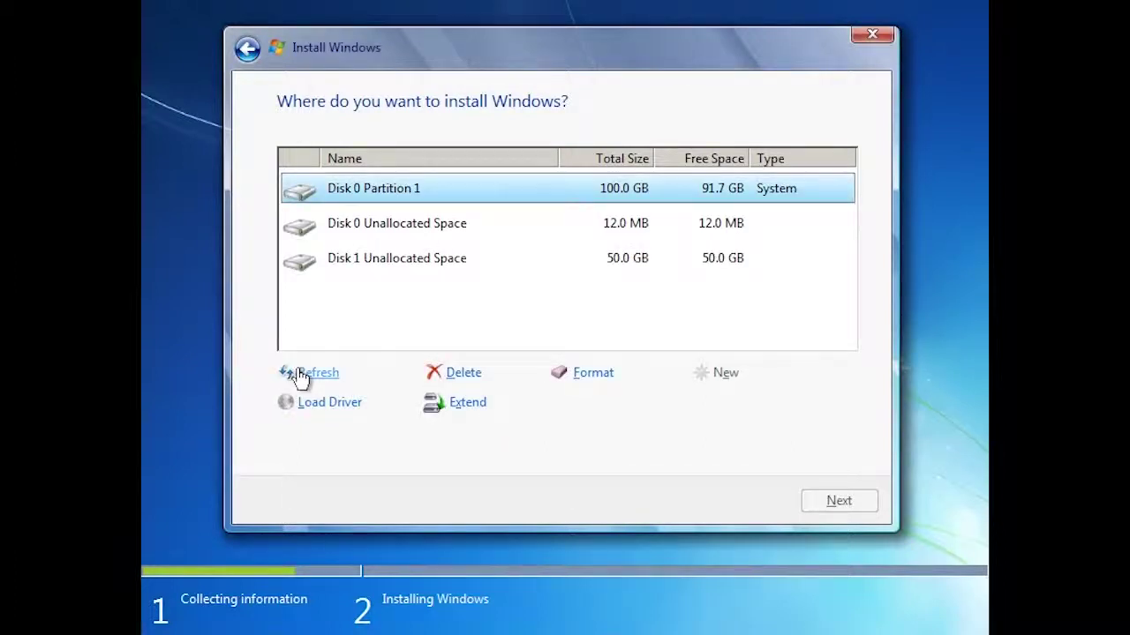
left_click(355, 261)
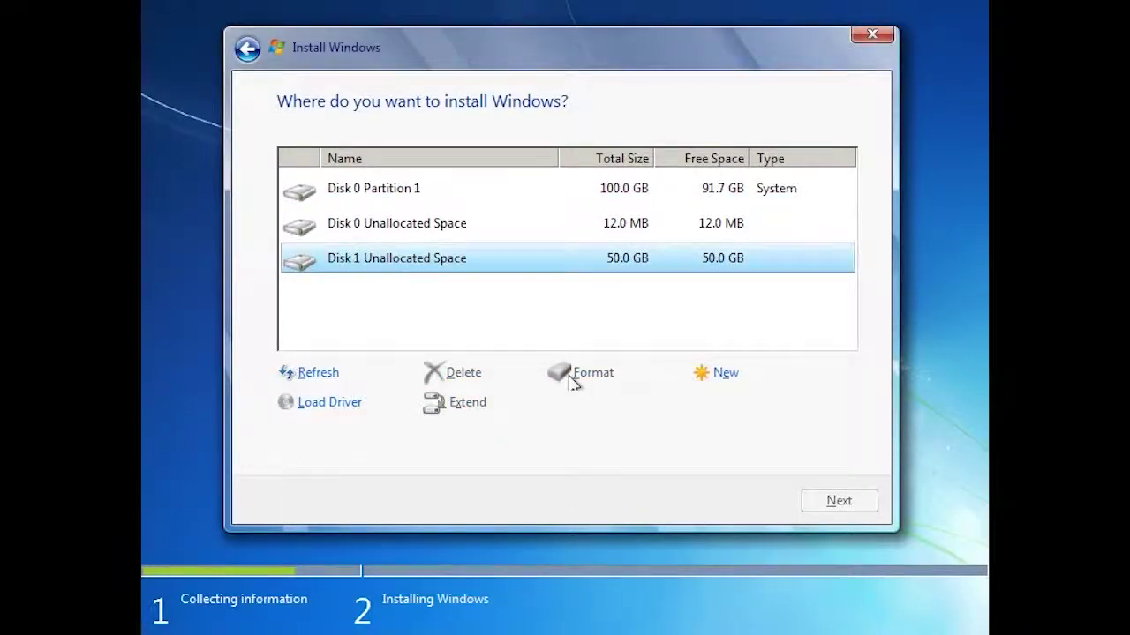
key("Return")
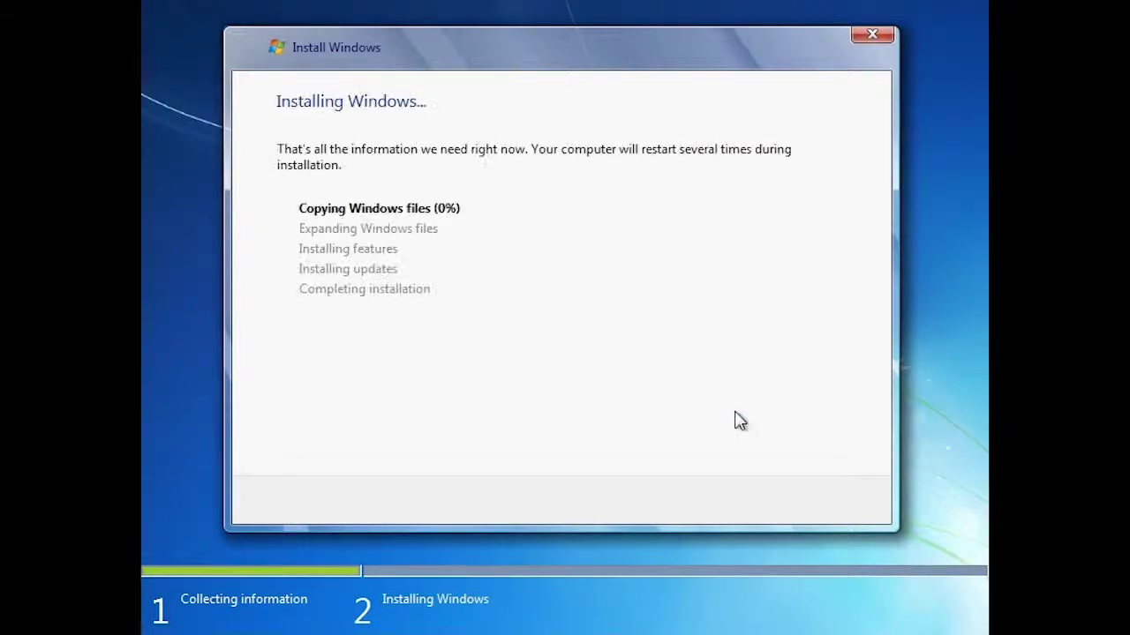